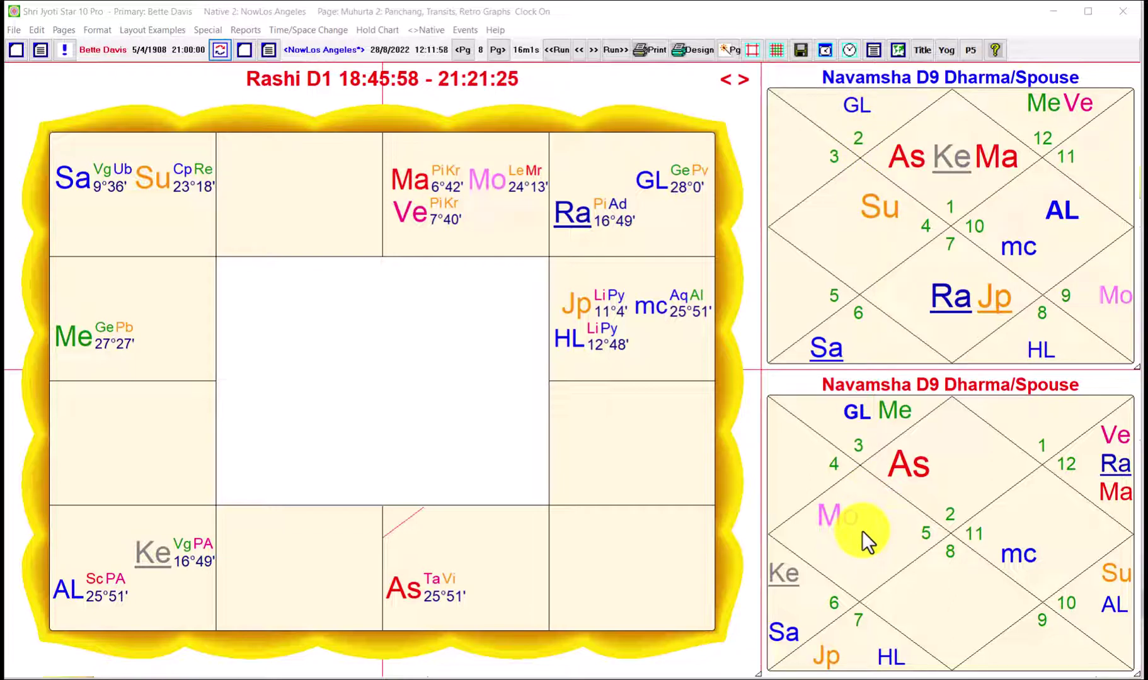
# Step: Set the page grid to 4 horizontal units and 3 vertical units
pyautogui.click(94, 29)
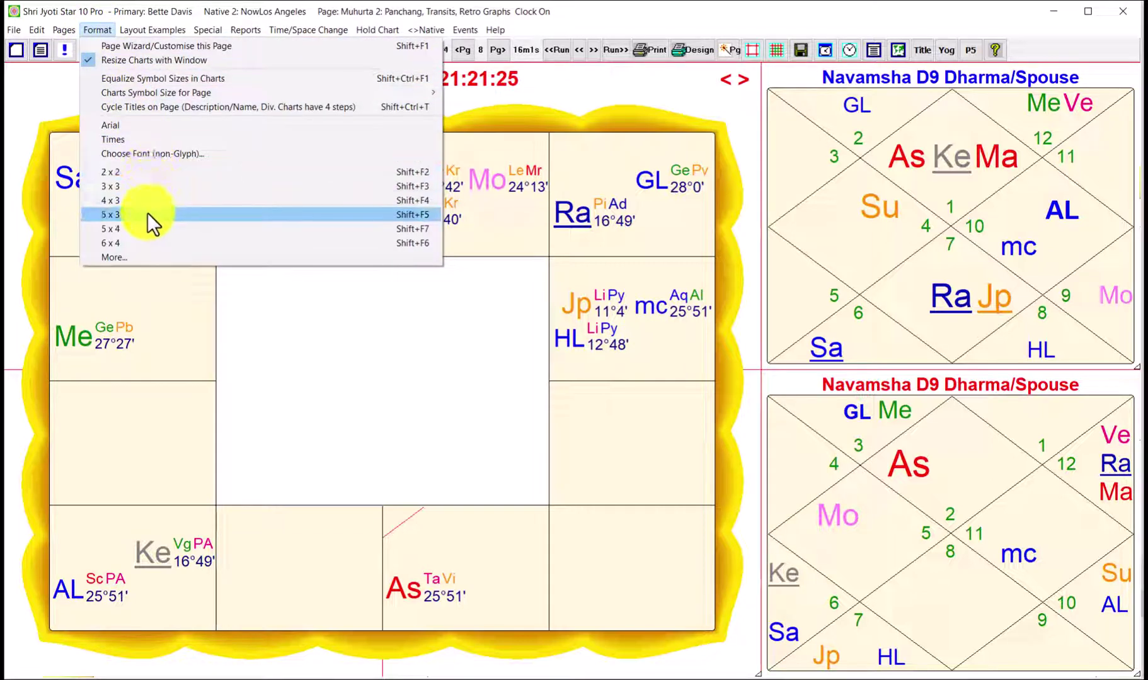
pyautogui.click(145, 254)
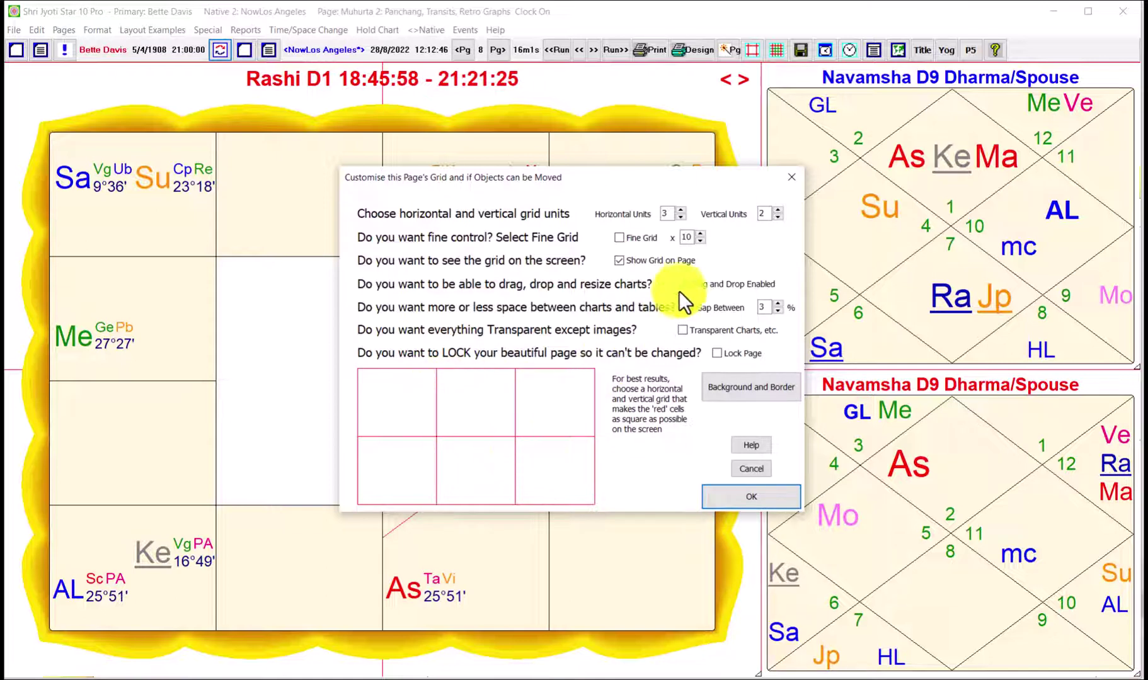
pyautogui.click(681, 210)
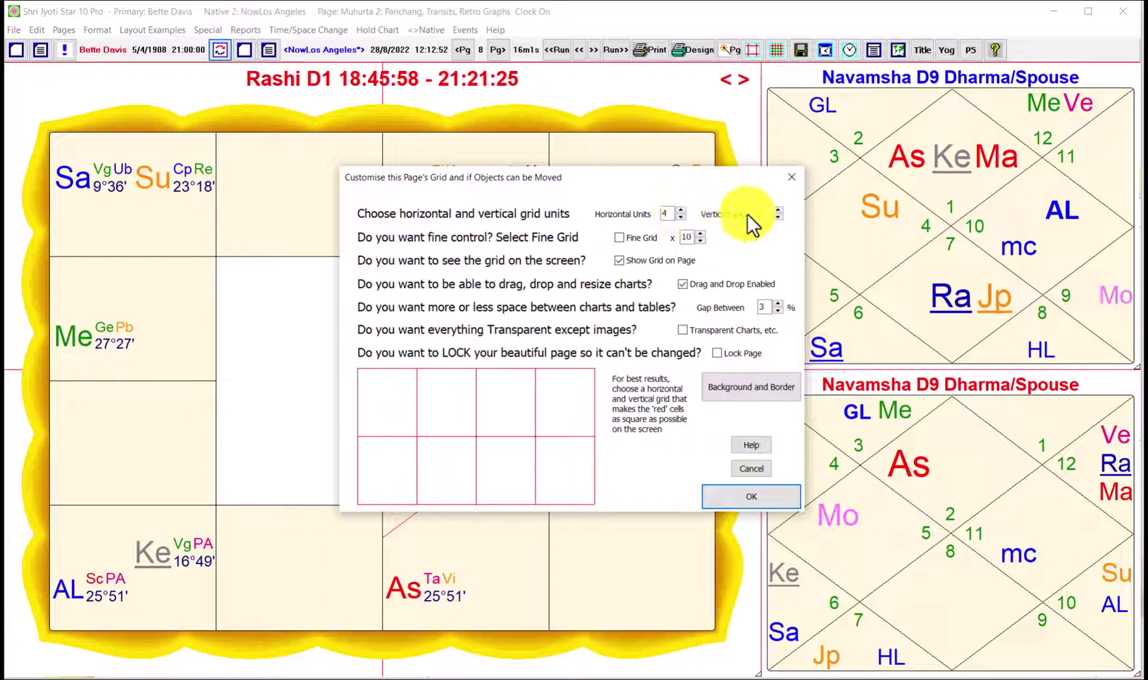
pyautogui.click(778, 210)
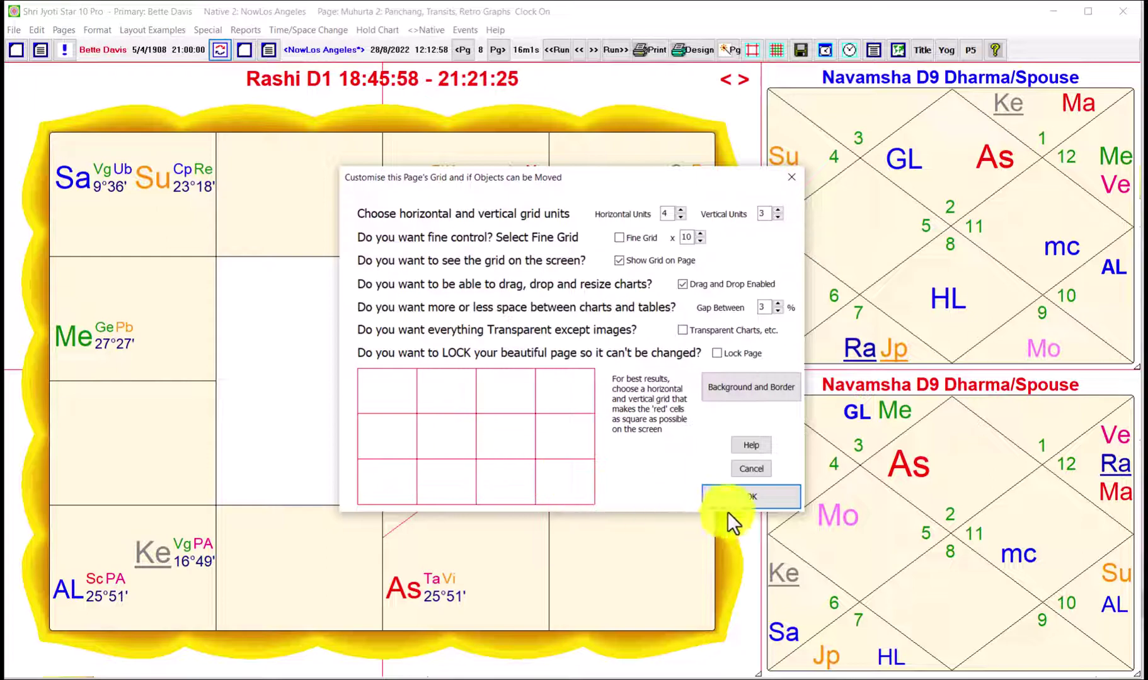
pyautogui.click(737, 498)
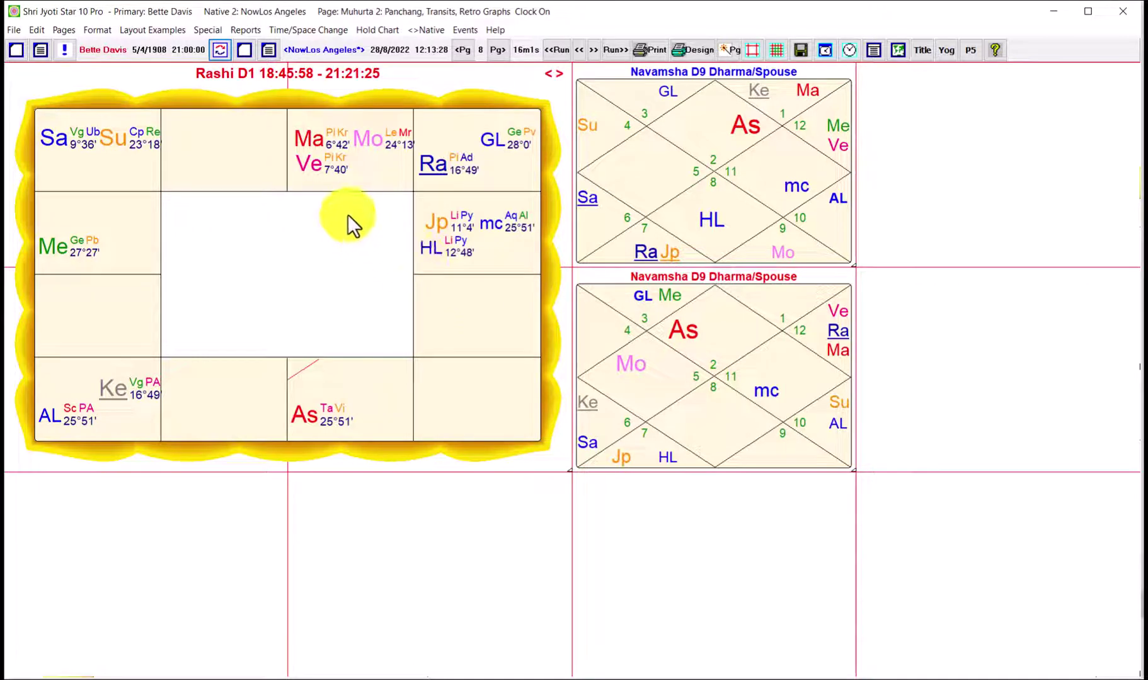
# Step: Set the Rashi D1 chart's maximum symbol size to Big and equalise its glyph sizes
pyautogui.rightClick(367, 172)
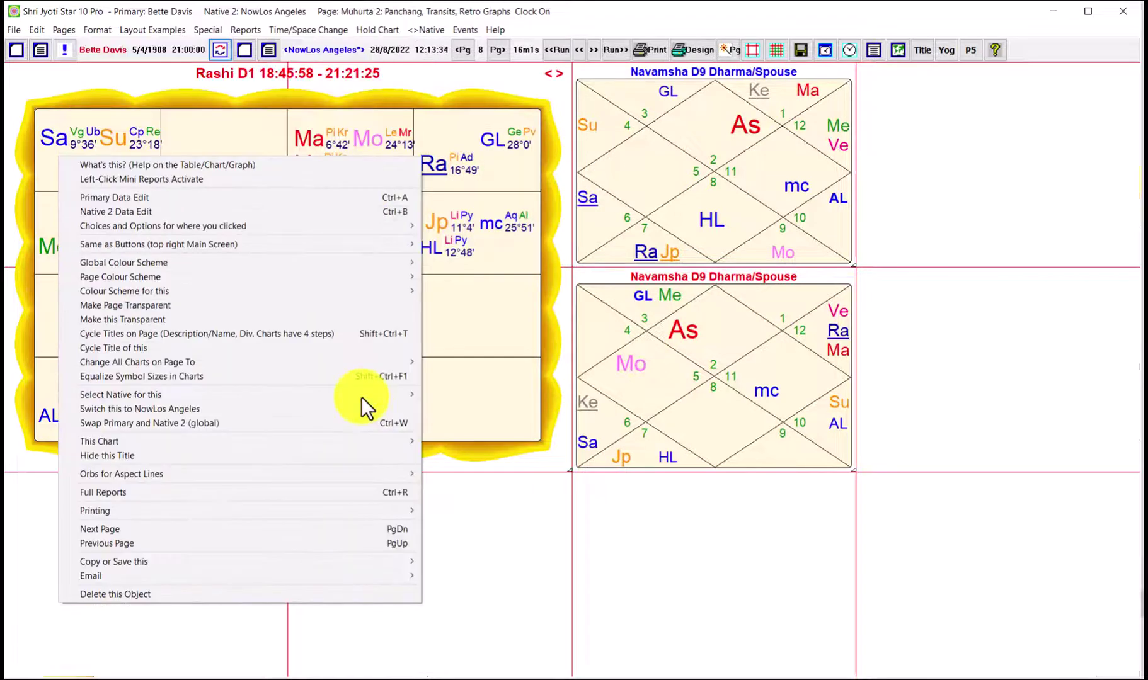
pyautogui.moveTo(358, 397)
pyautogui.moveTo(379, 445)
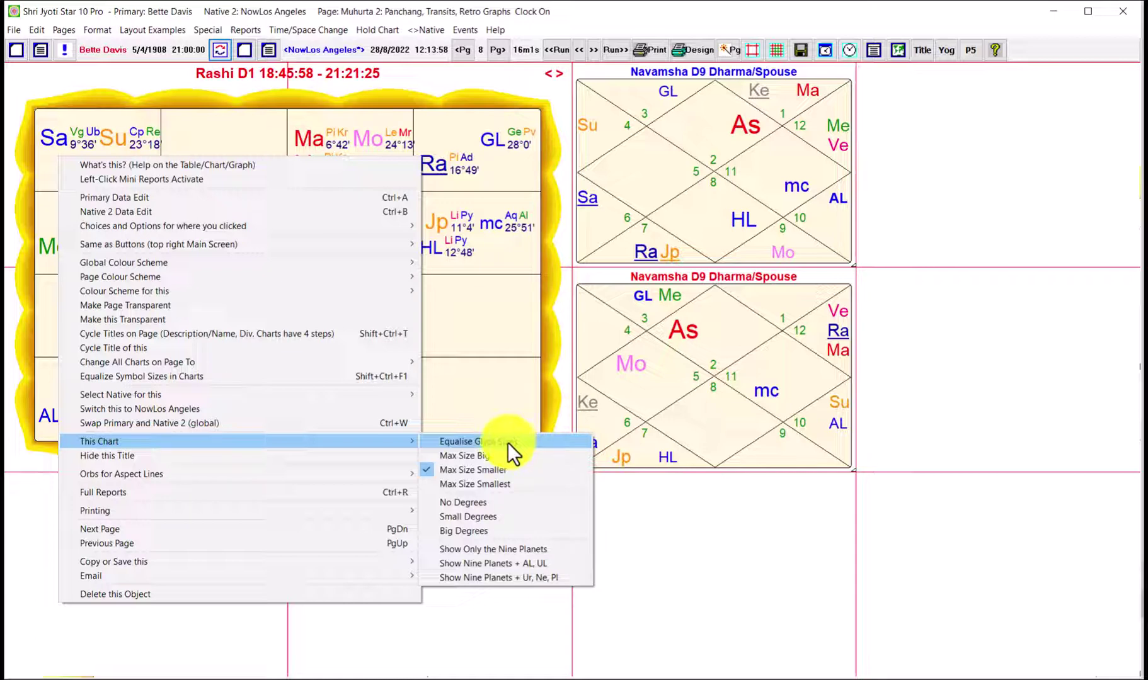
pyautogui.click(498, 454)
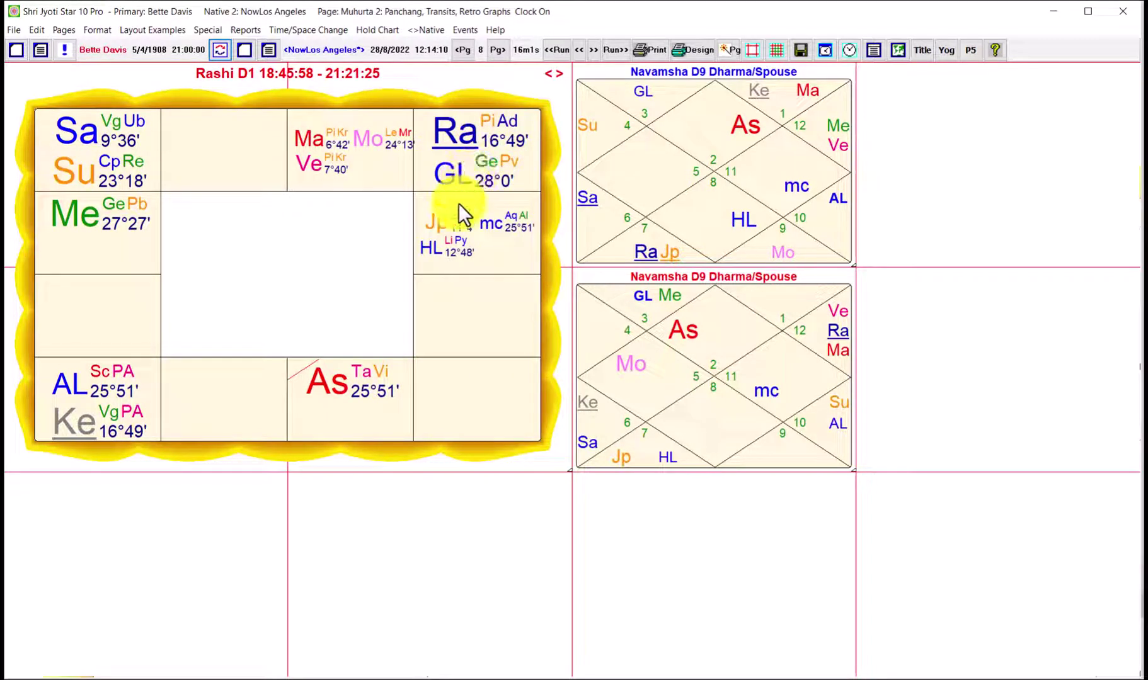
pyautogui.rightClick(365, 326)
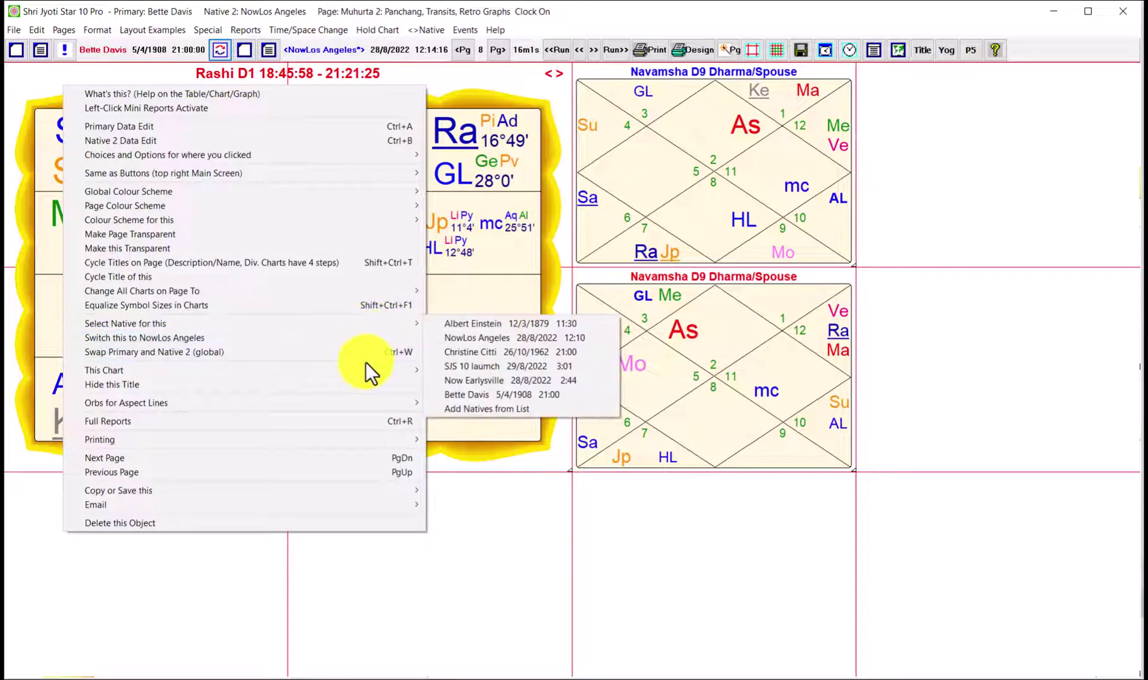
pyautogui.moveTo(402, 370)
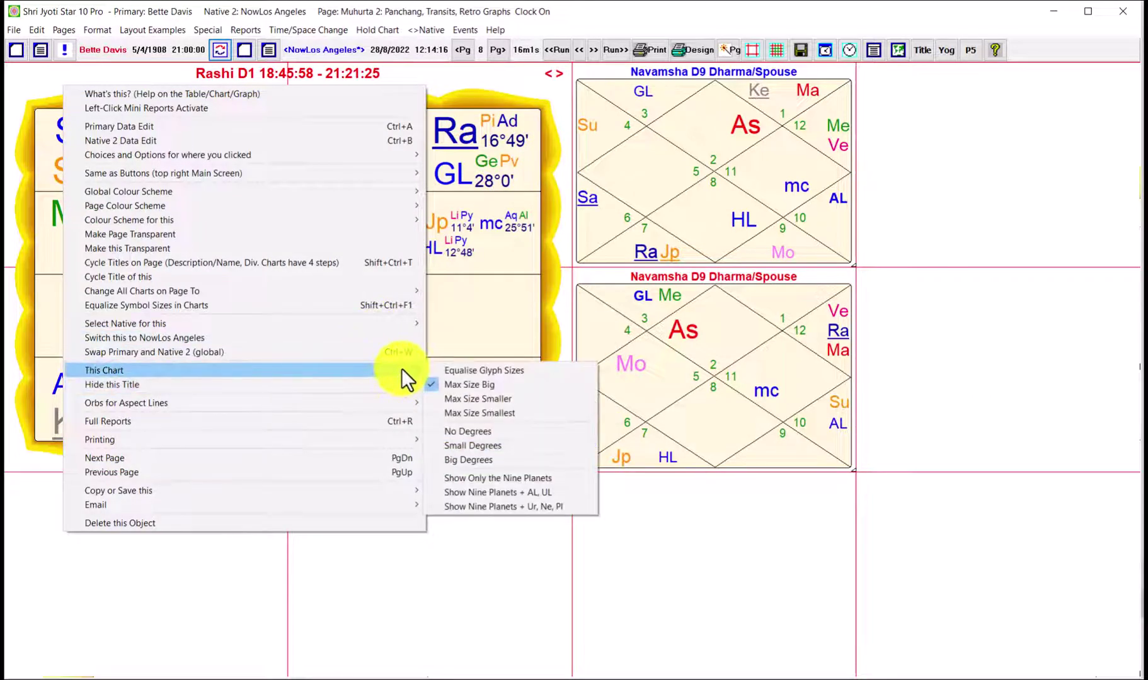
pyautogui.click(468, 371)
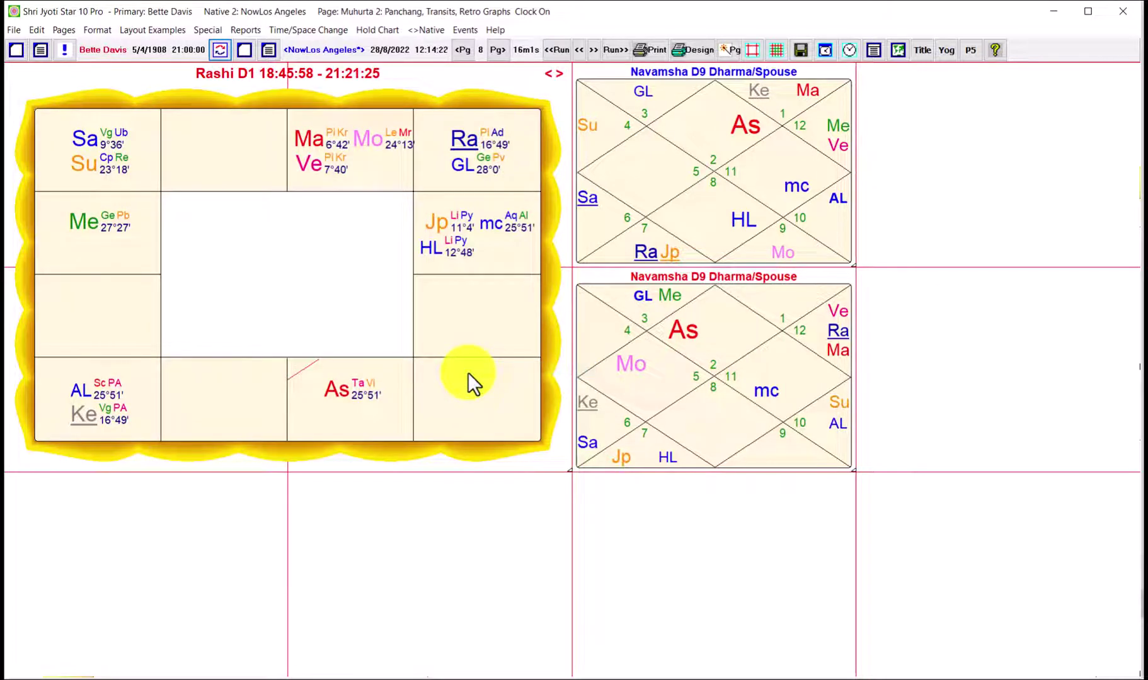
# Step: Set the Rashi D1 chart's maximum symbol size to Smallest
pyautogui.rightClick(310, 276)
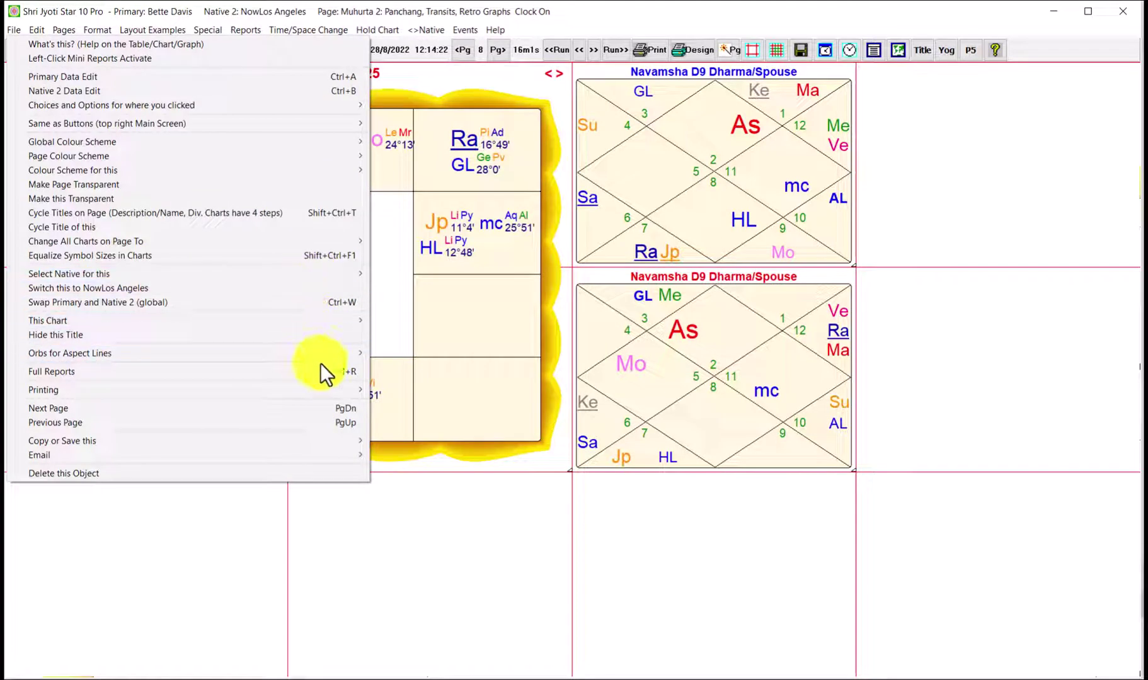
pyautogui.moveTo(342, 321)
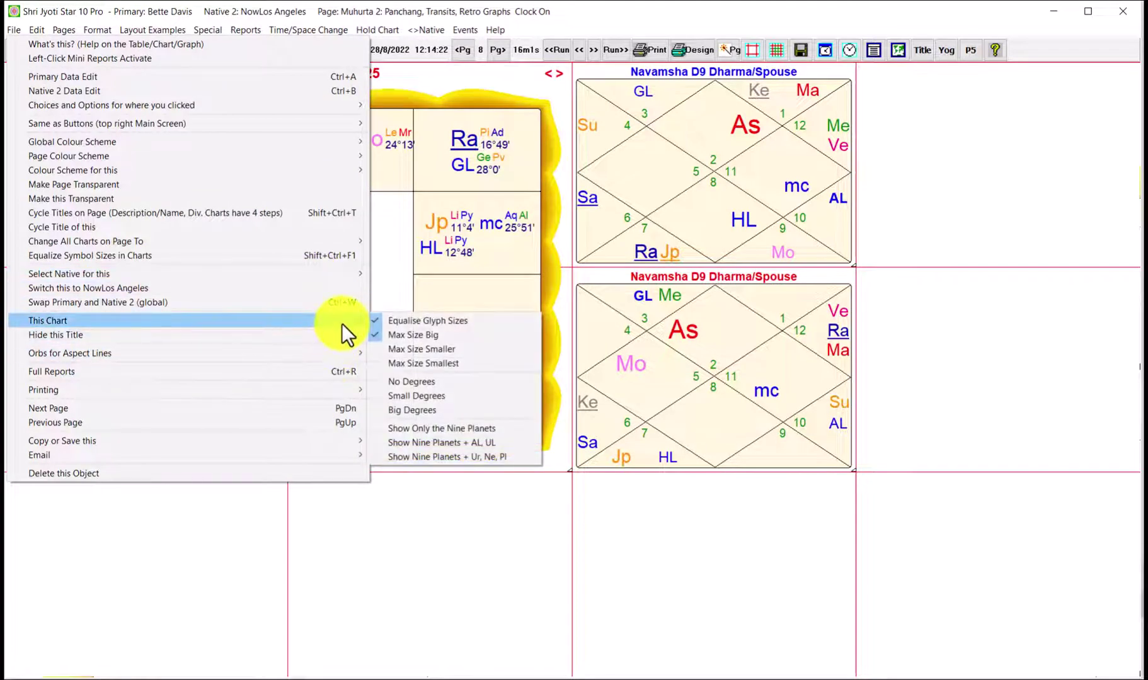
pyautogui.click(430, 363)
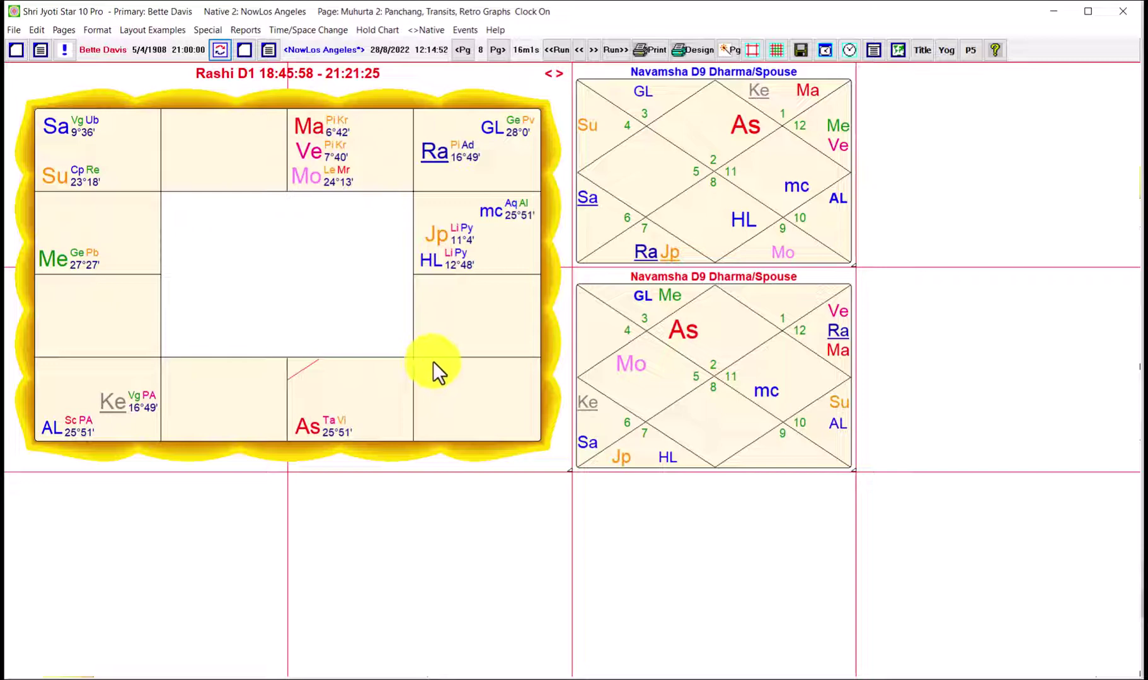
# Step: Replace the current page layout with the Standard Page 1 layout example and show the grid on the page
pyautogui.click(168, 29)
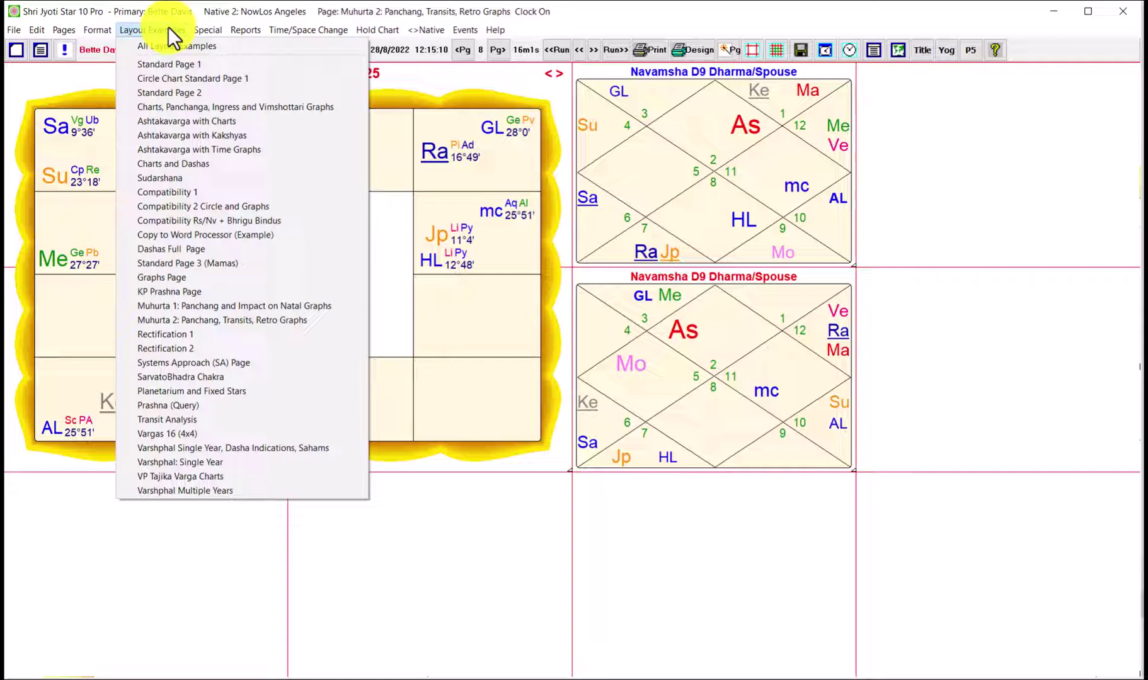
pyautogui.click(175, 63)
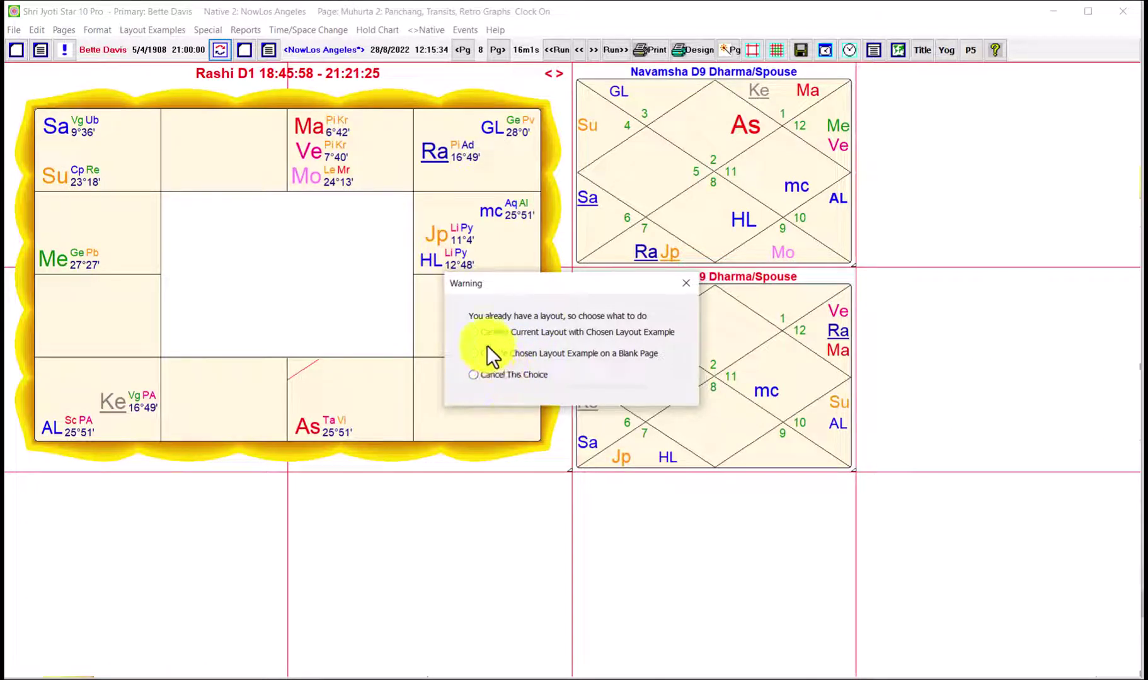
pyautogui.click(474, 331)
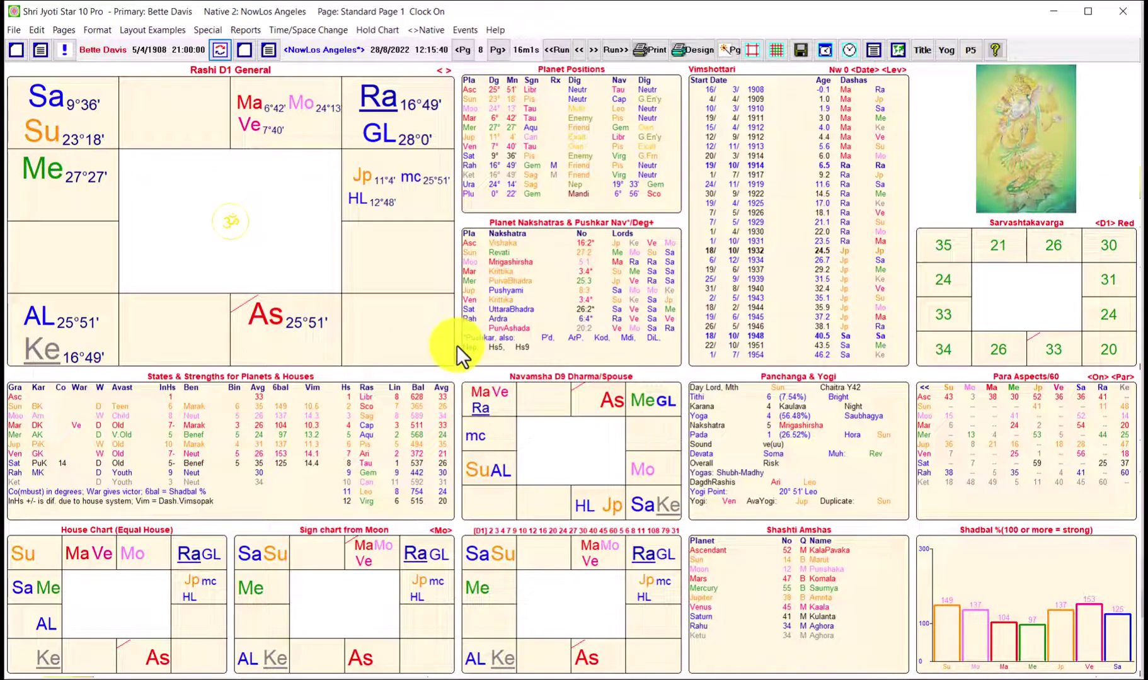
pyautogui.click(754, 49)
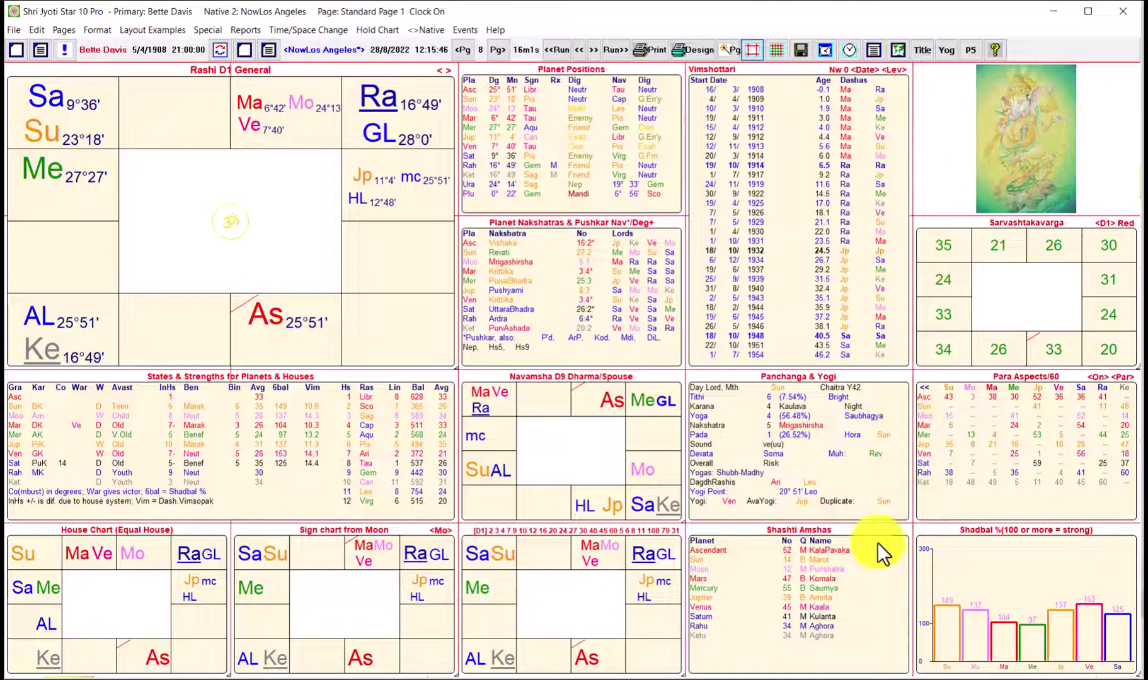
# Step: Change the page's grid format to 4 x 3
pyautogui.click(95, 29)
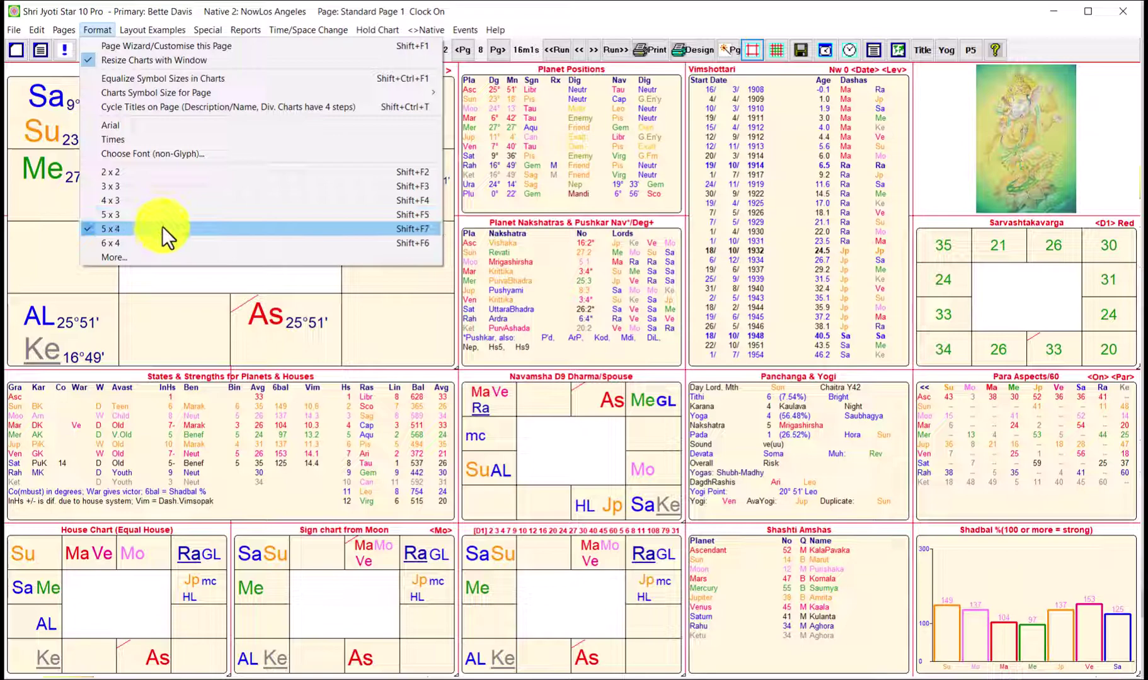
pyautogui.click(589, 17)
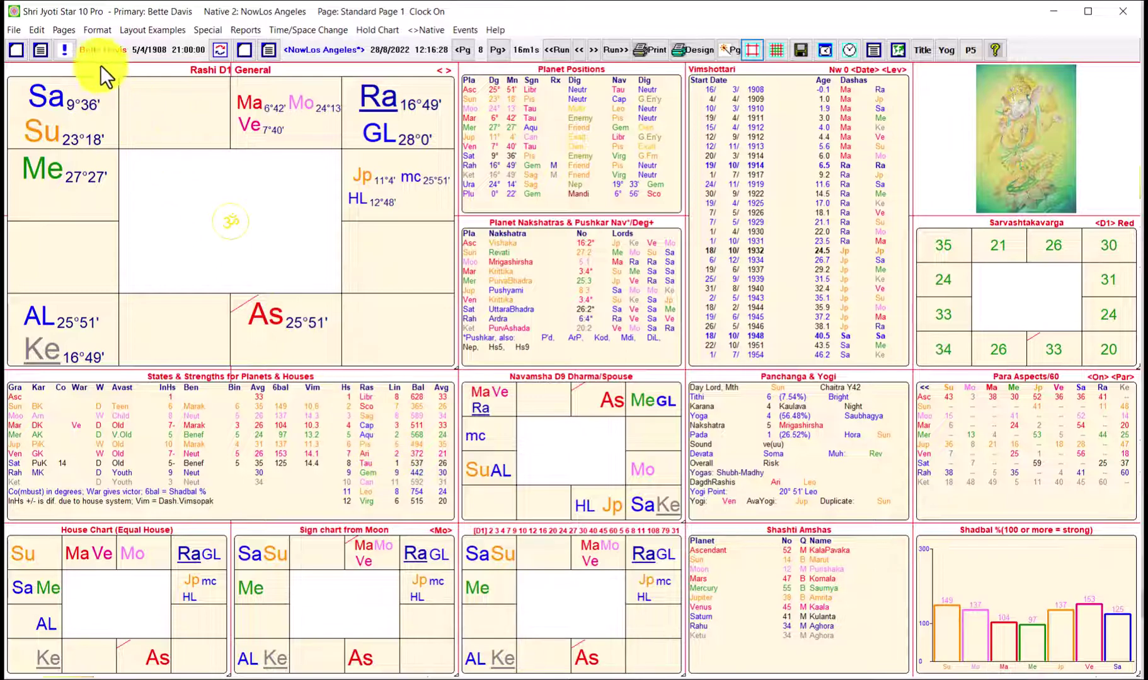
pyautogui.click(93, 29)
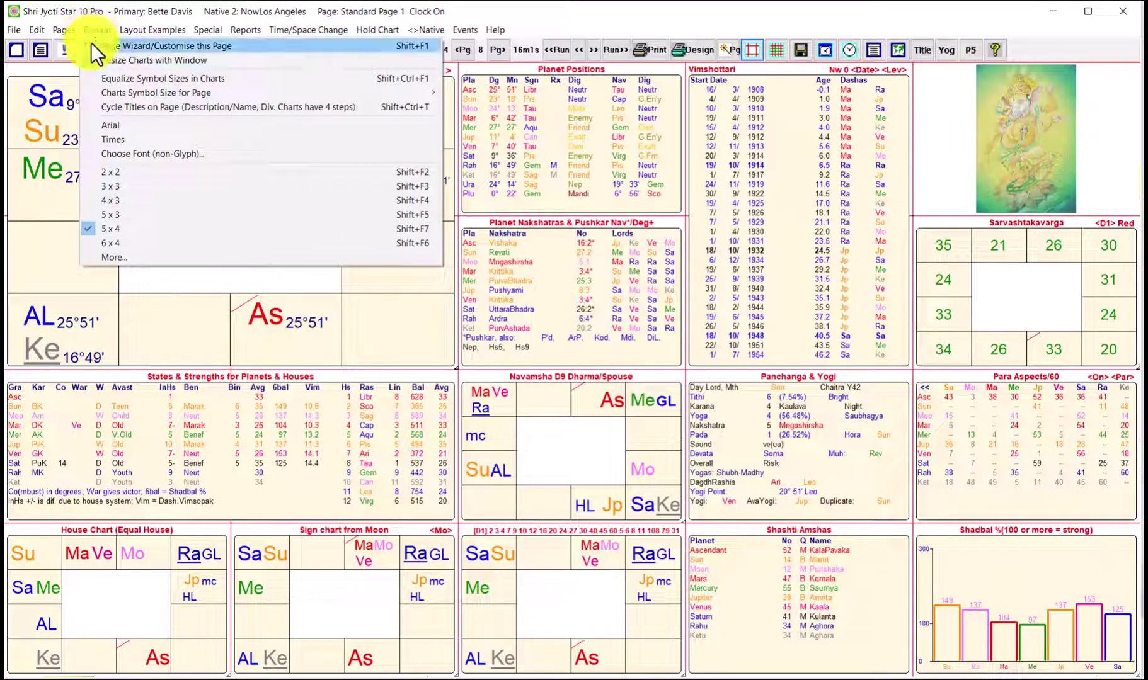
pyautogui.click(130, 205)
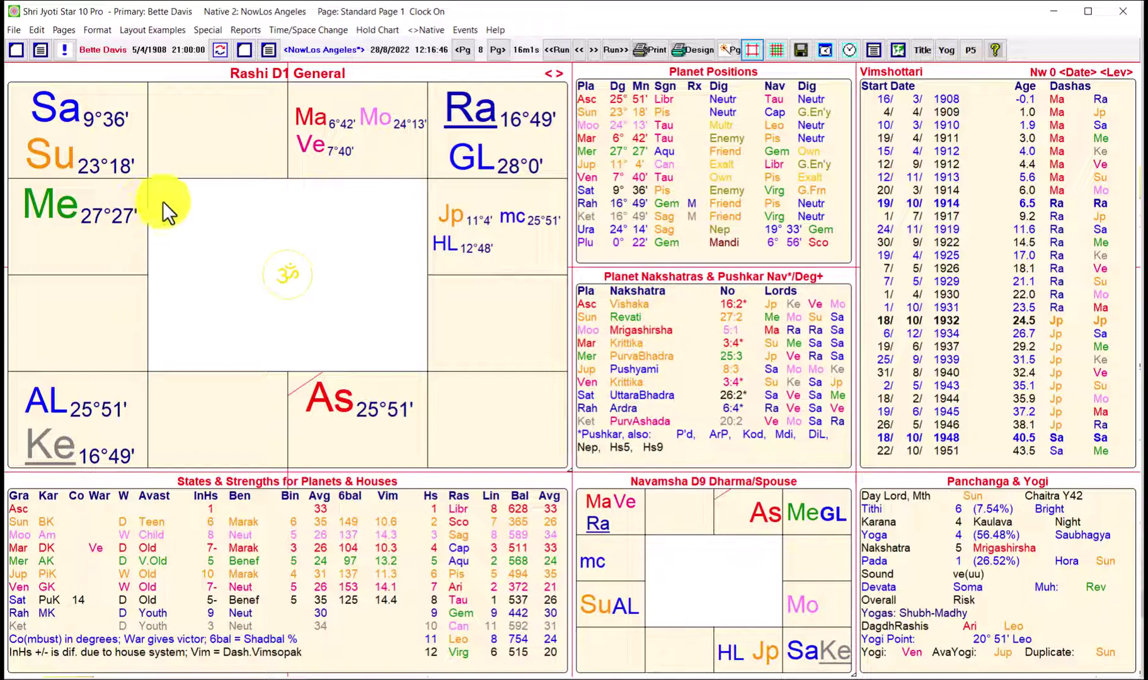
# Step: Look at the page's grid customisation settings and leave them as they are
pyautogui.click(102, 30)
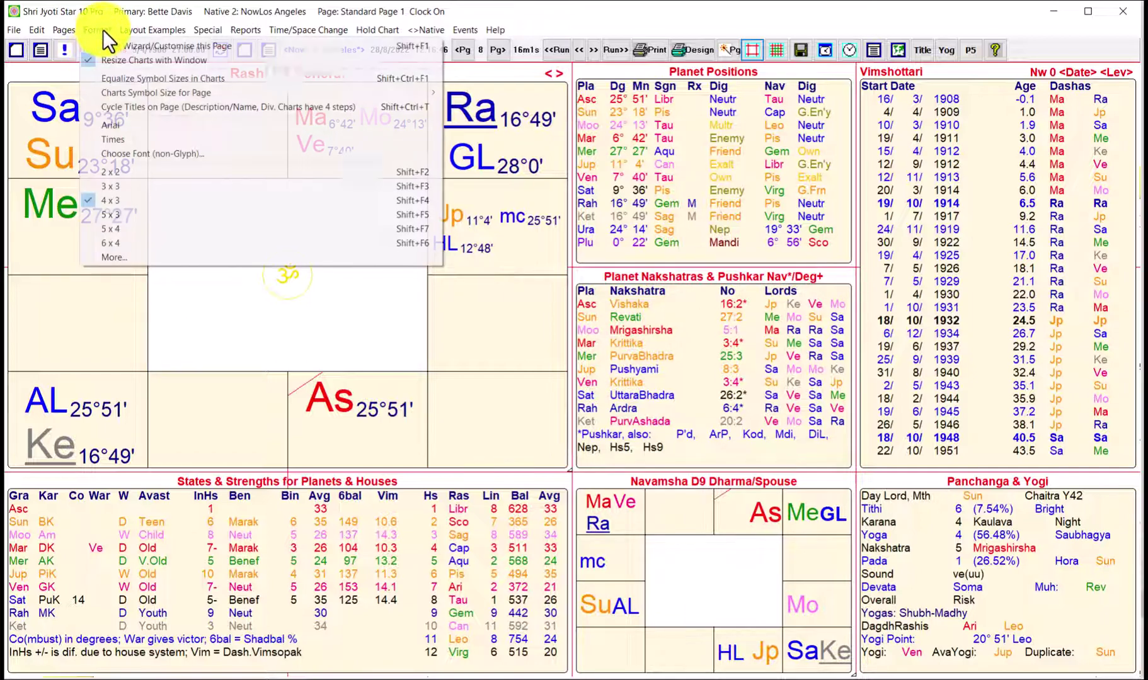
pyautogui.click(149, 258)
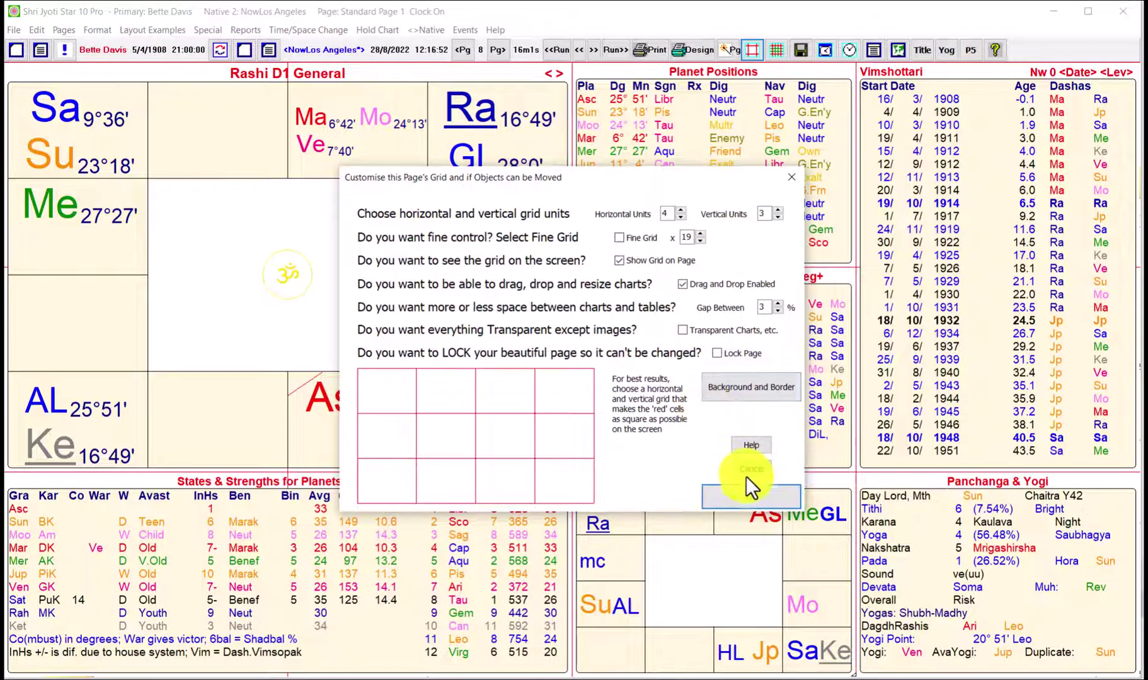
pyautogui.click(750, 495)
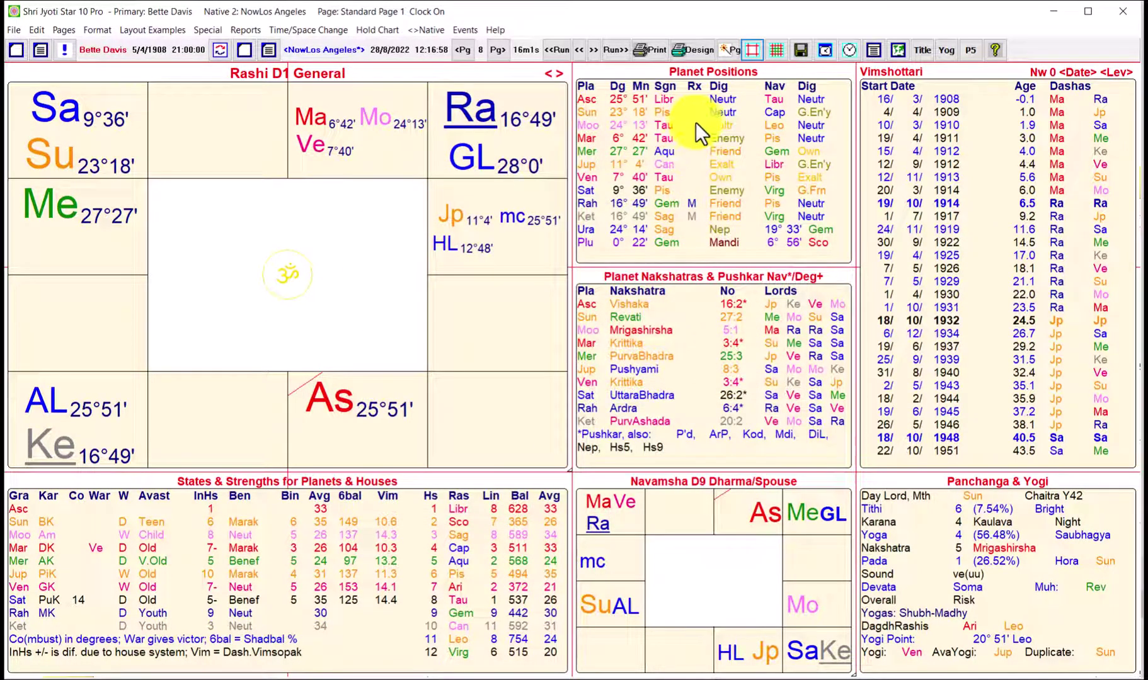
pyautogui.click(729, 50)
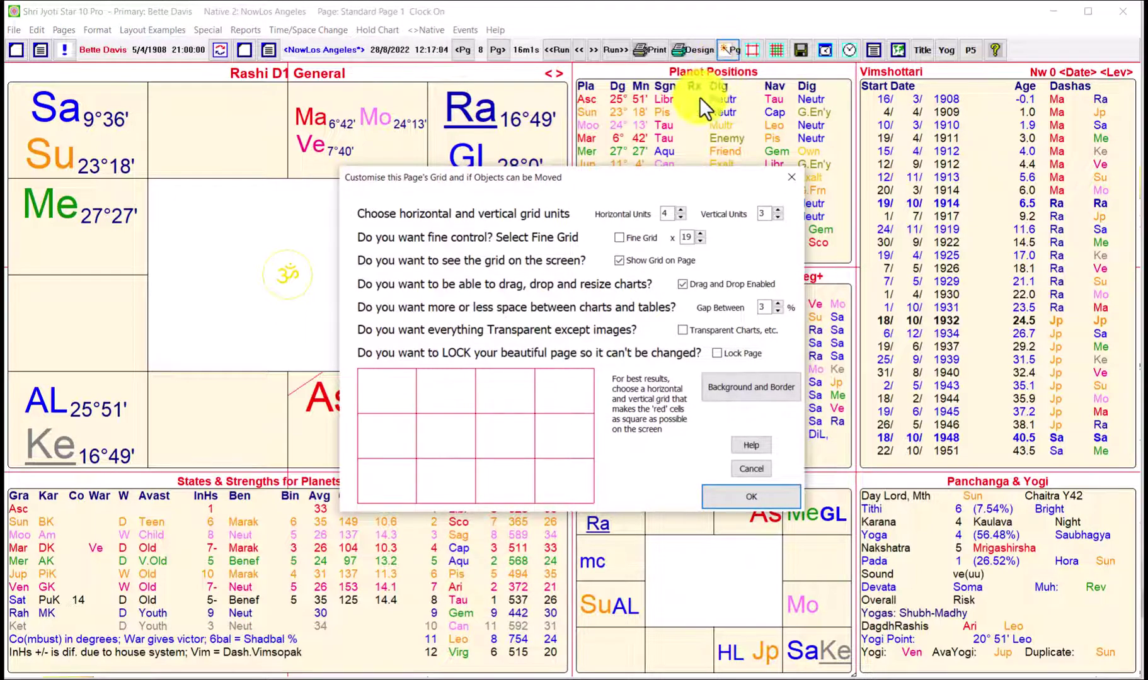
pyautogui.click(790, 180)
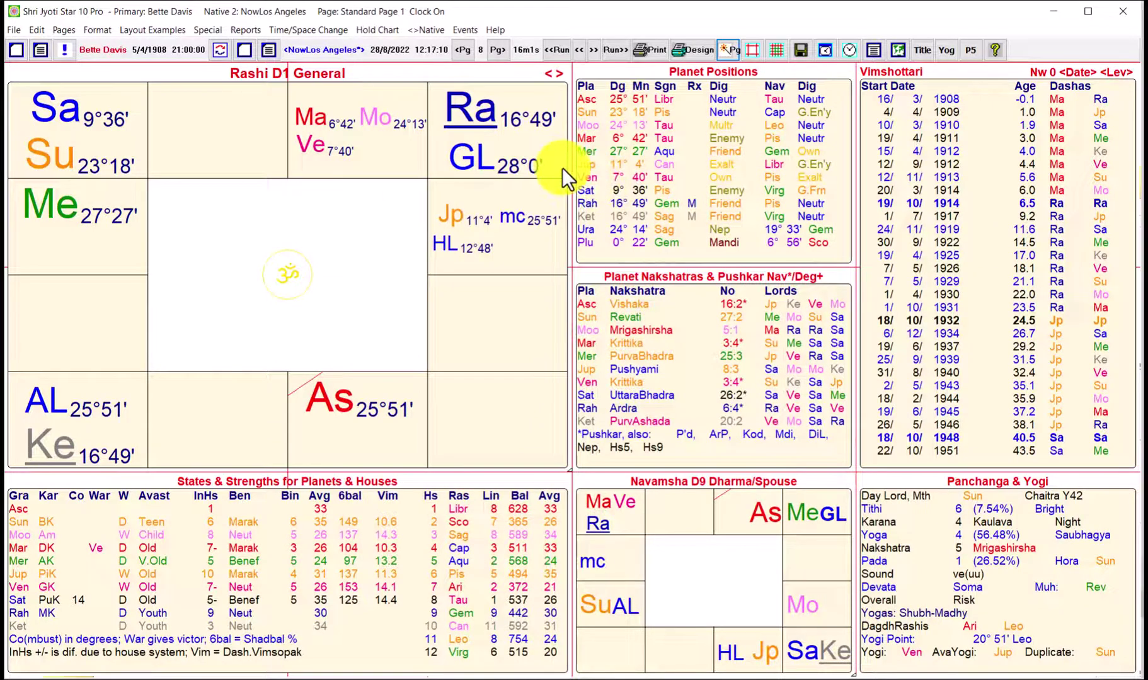
pyautogui.click(62, 30)
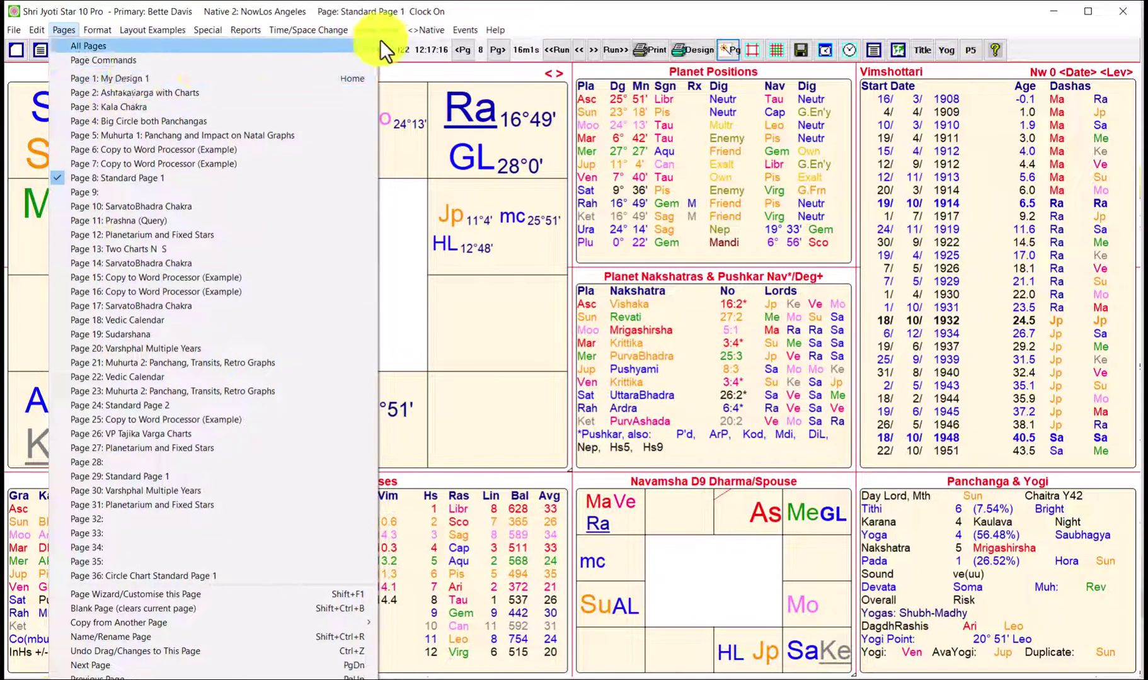
pyautogui.moveTo(495, 30)
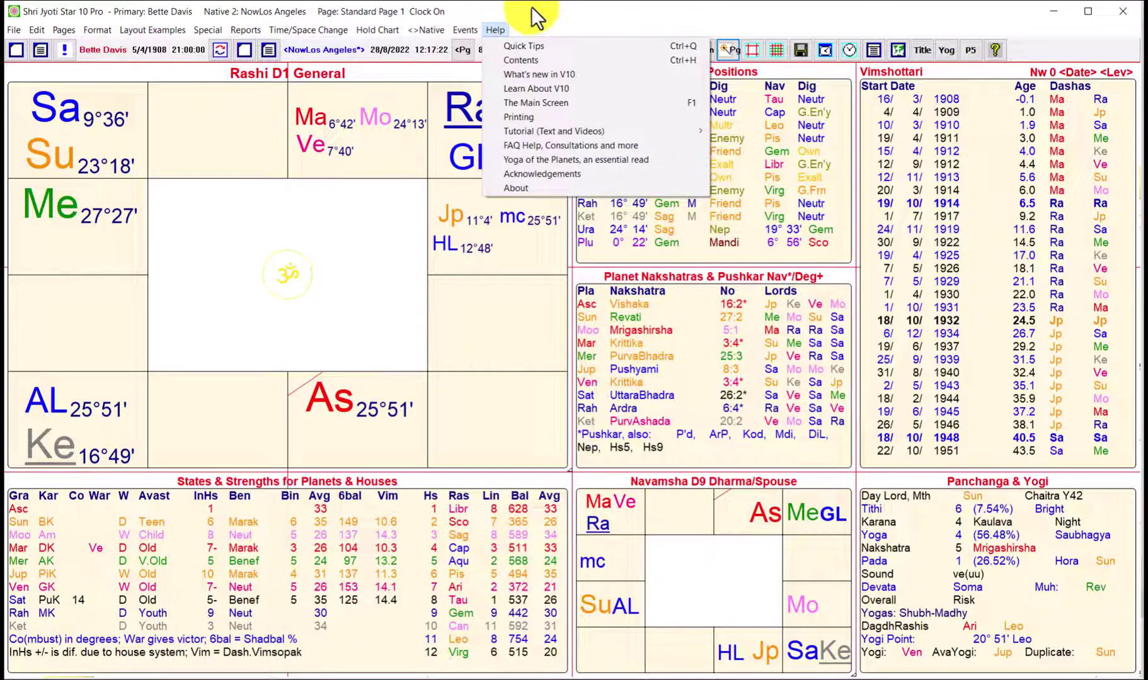
pyautogui.click(534, 18)
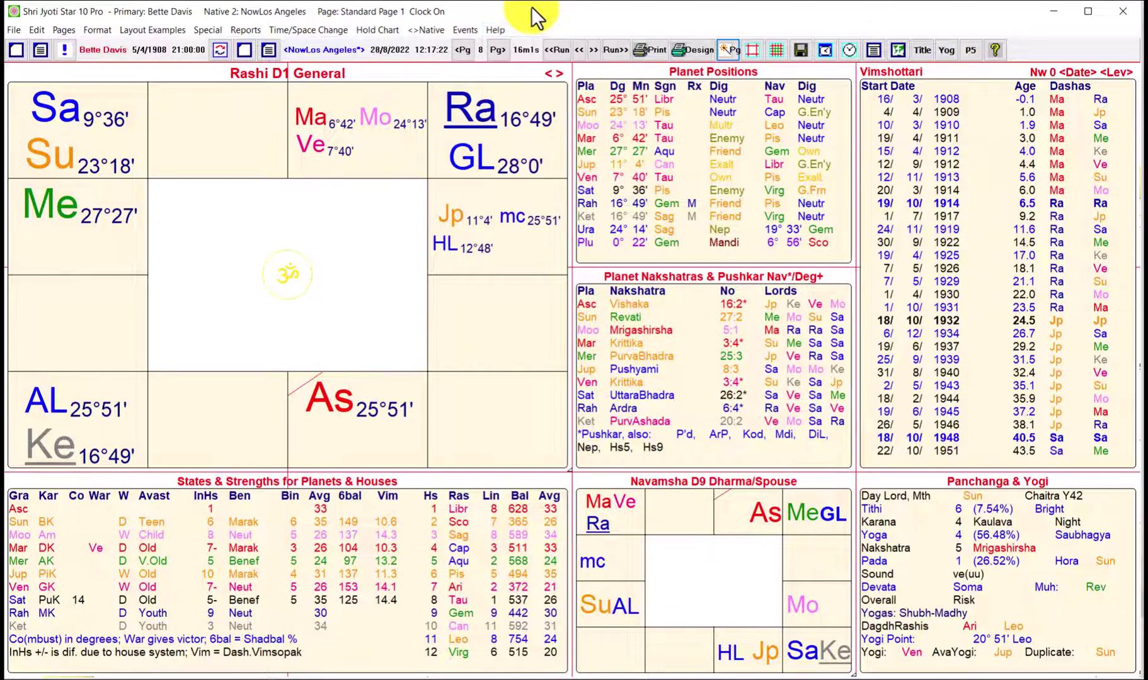
pyautogui.click(158, 32)
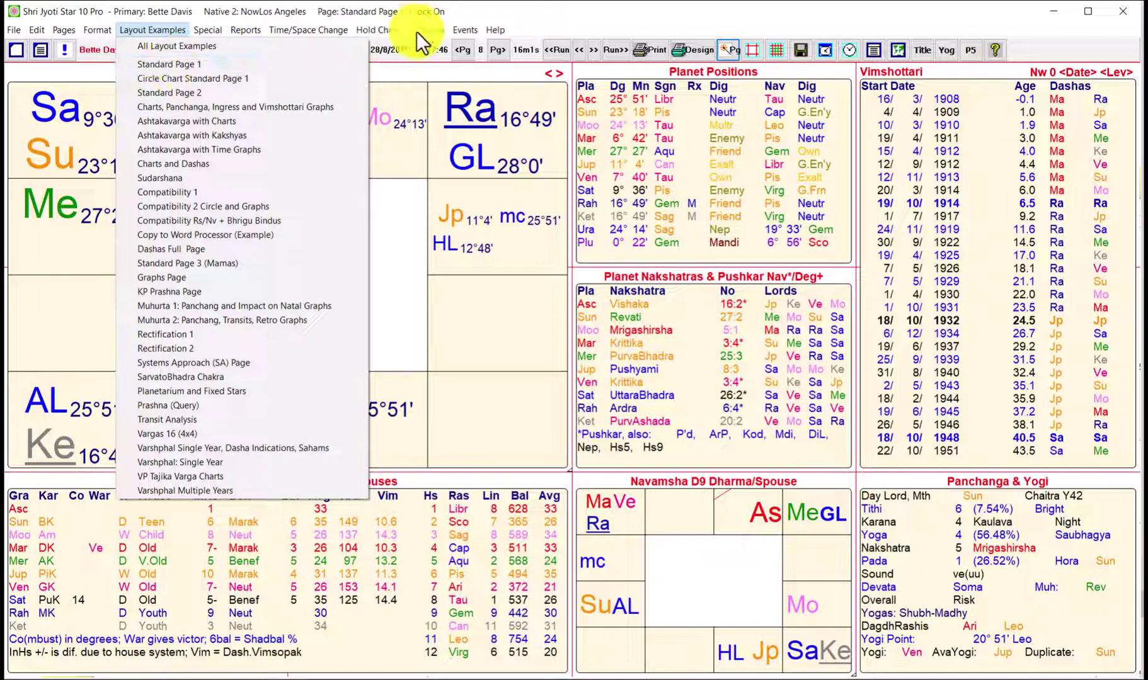
pyautogui.click(541, 15)
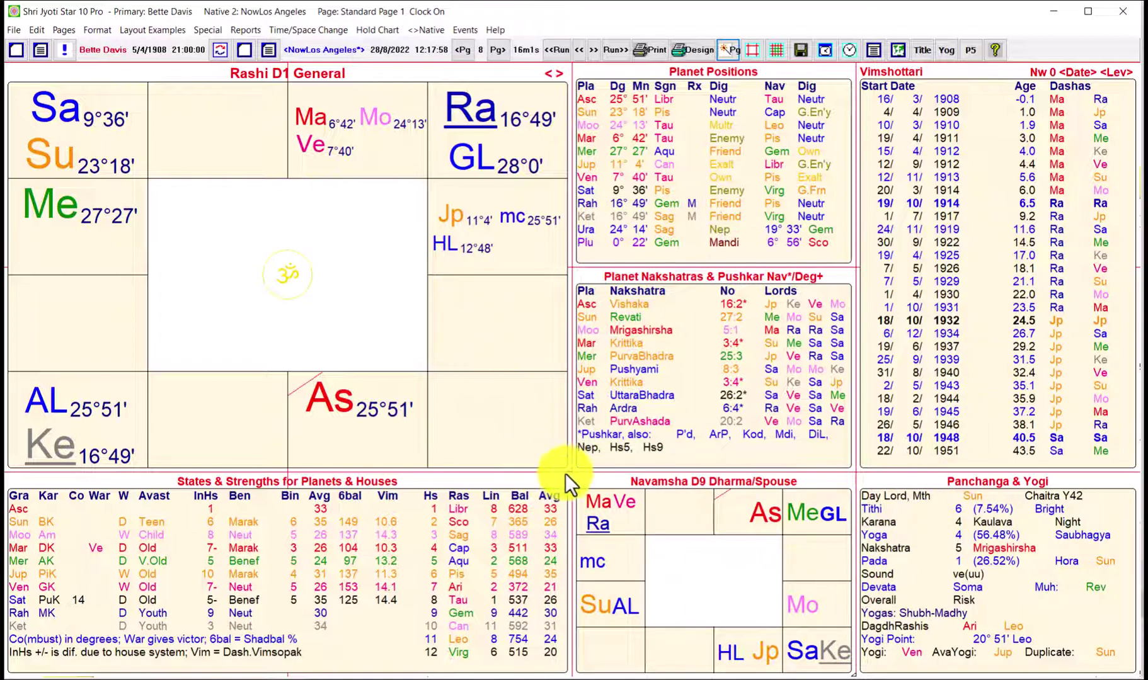
# Step: Shrink the Rashi D1 General chart to a single grid cell and undo the resize
pyautogui.moveTo(570, 470); pyautogui.dragTo(285, 265)
pyautogui.moveTo(374, 357); pyautogui.dragTo(514, 445)
pyautogui.moveTo(569, 468); pyautogui.dragTo(309, 255)
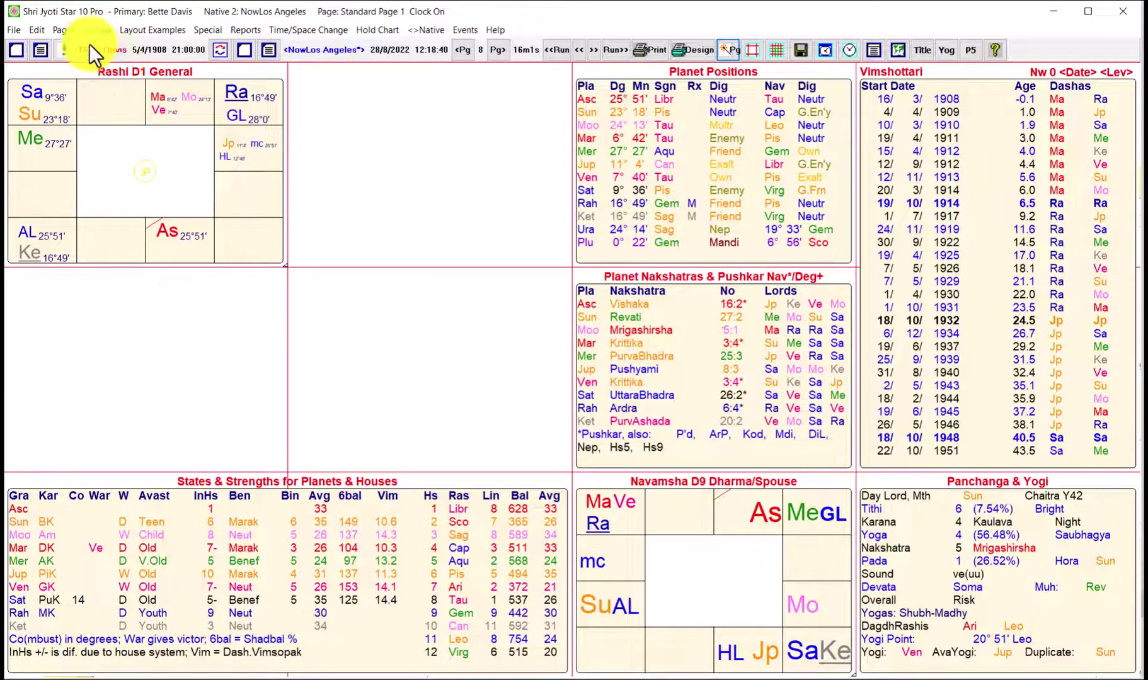
pyautogui.click(37, 31)
pyautogui.click(47, 50)
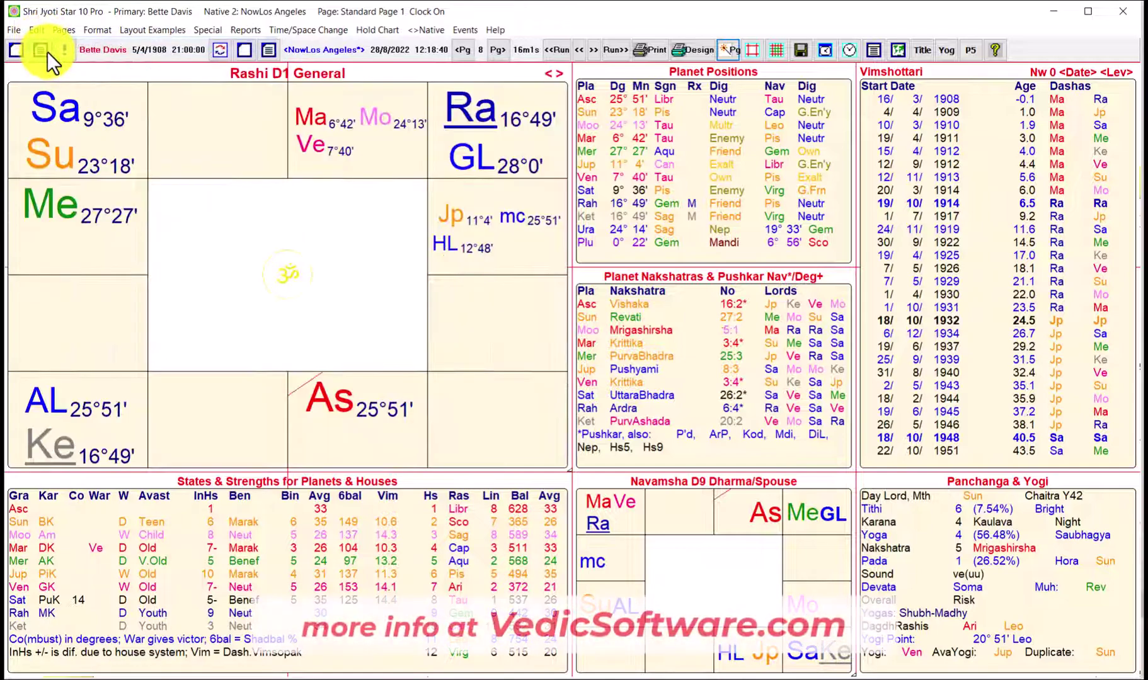